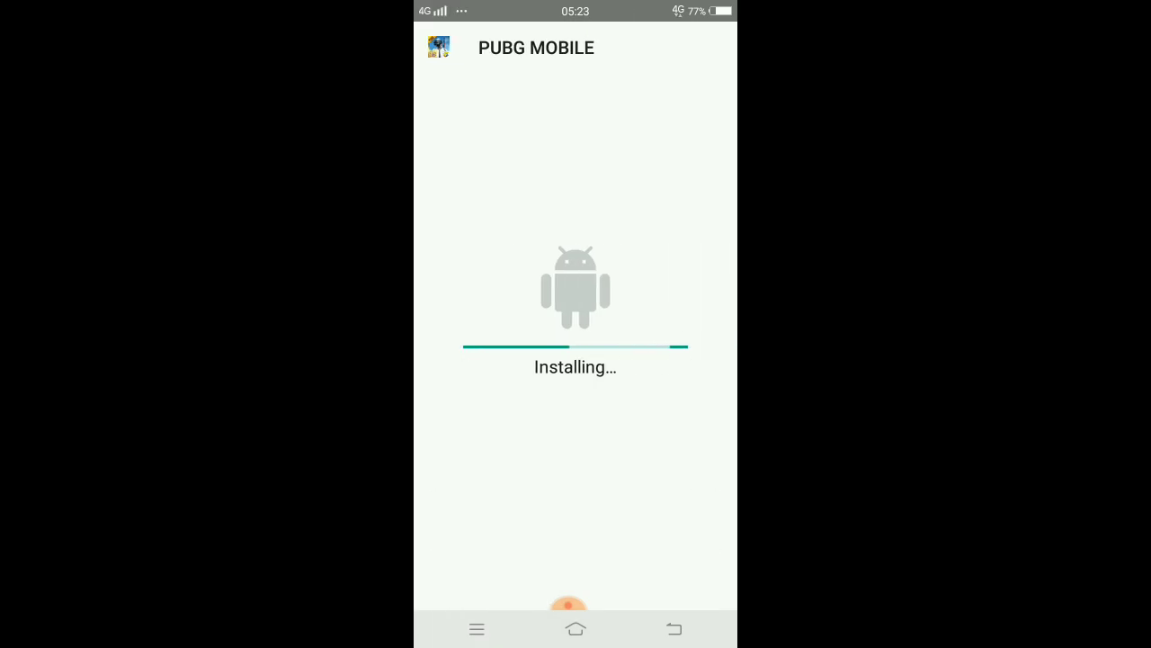
- Let the PUBG MOBILE APK installation run in the Package Installer
drag(557, 510, 439, 590)
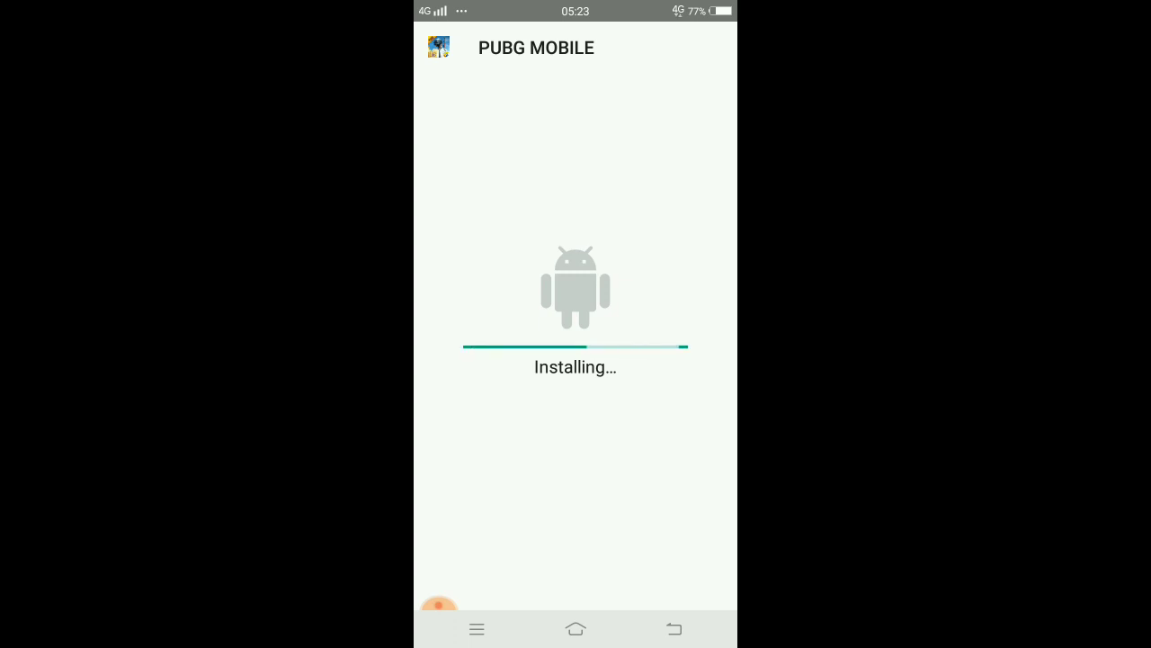
- Finish the installer, close File Manager from Recents, and locate the PUBG MOBILE icon
click(702, 581)
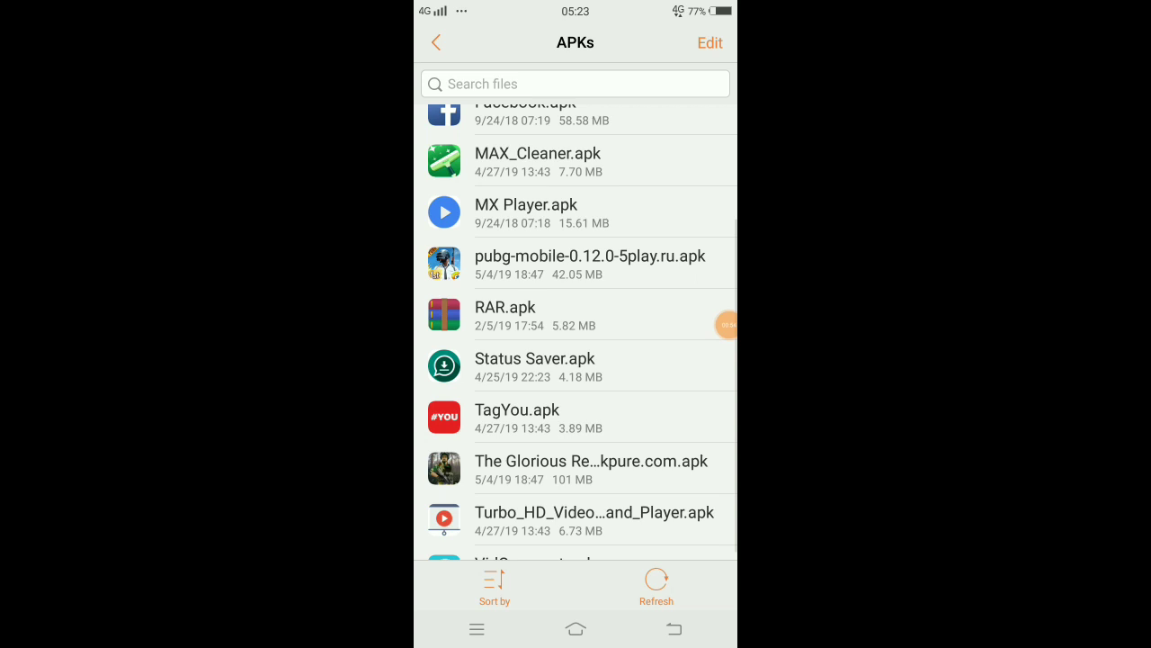
click(575, 629)
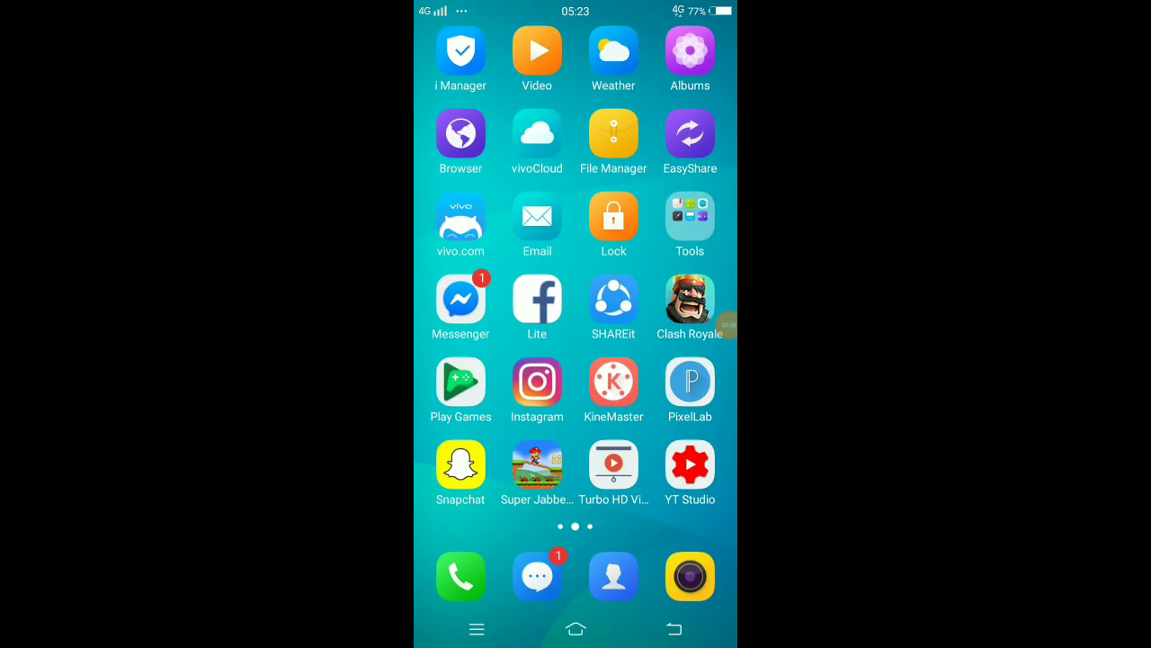
click(477, 628)
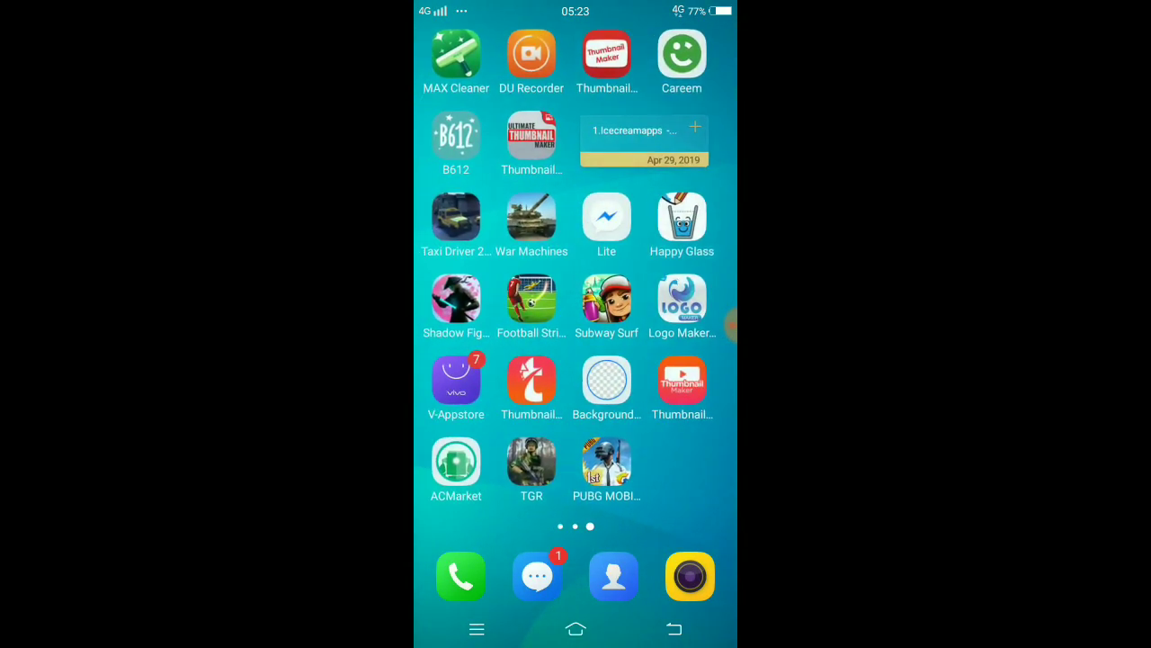
drag(486, 315, 665, 315)
mouse_move(486, 315)
mouse_down()
mouse_move(665, 315)
mouse_move(485, 315)
mouse_up()
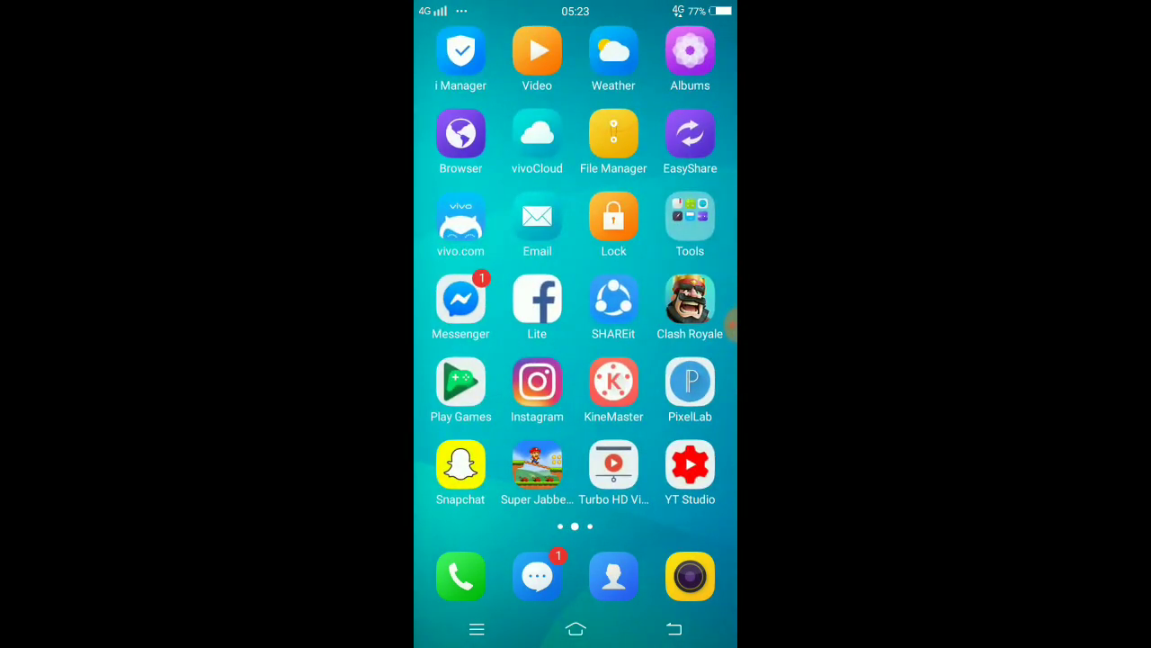
- Decompress com.tencent.ig.zip from the Zips folder into a com.tencent.ig folder
click(614, 135)
click(576, 237)
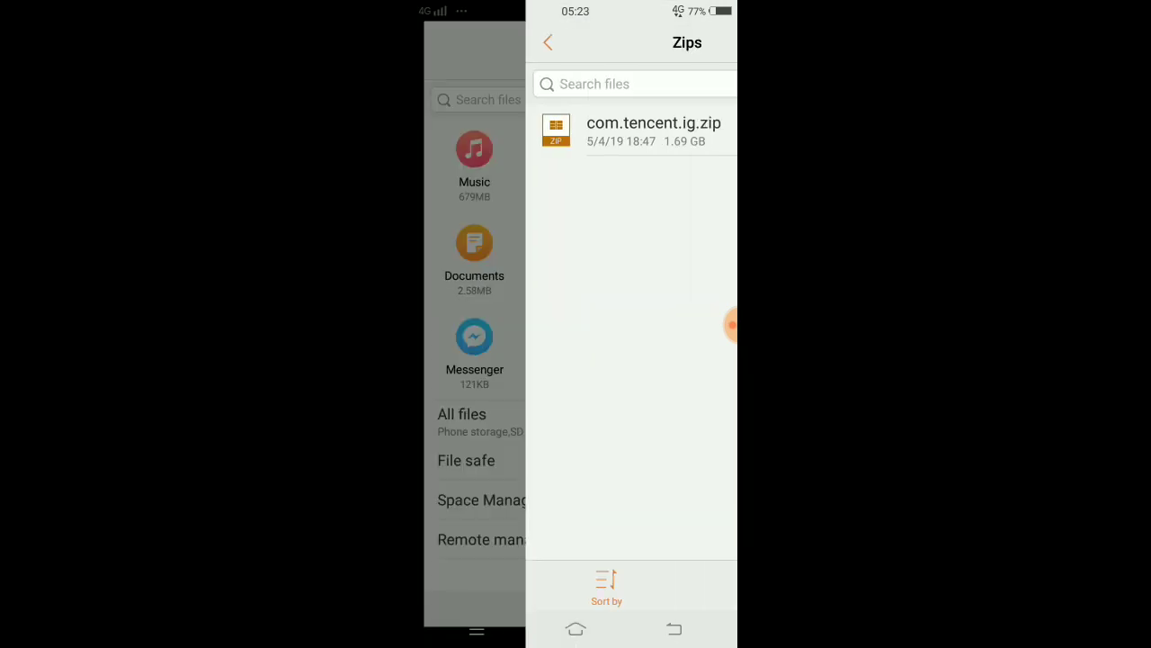
click(541, 131)
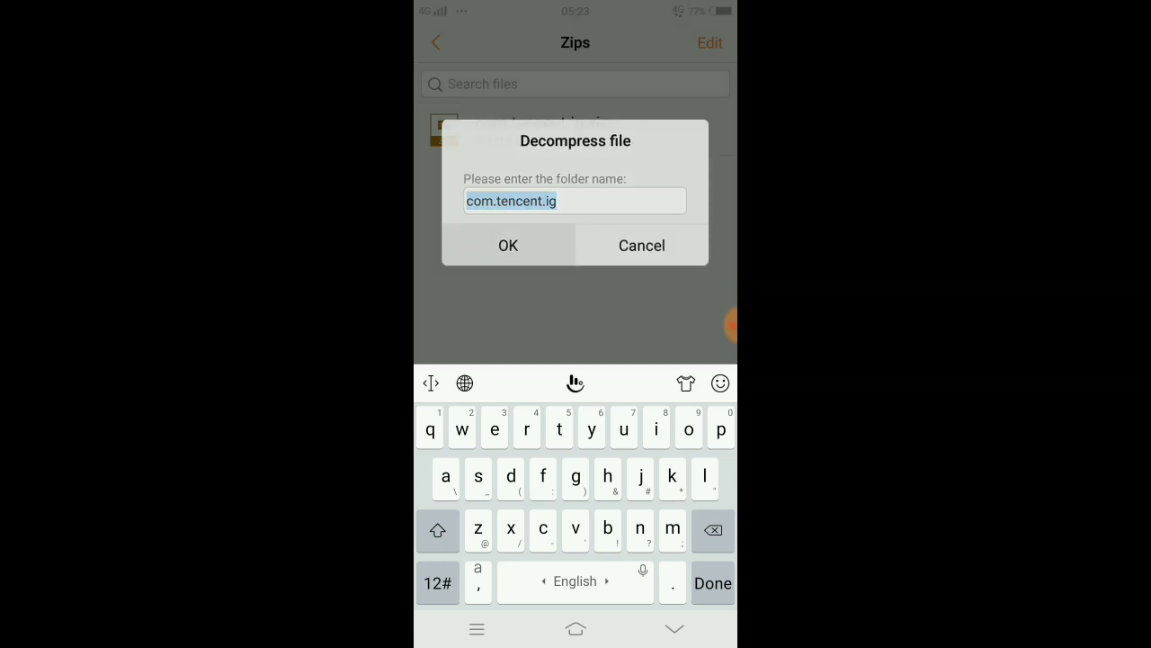
click(508, 246)
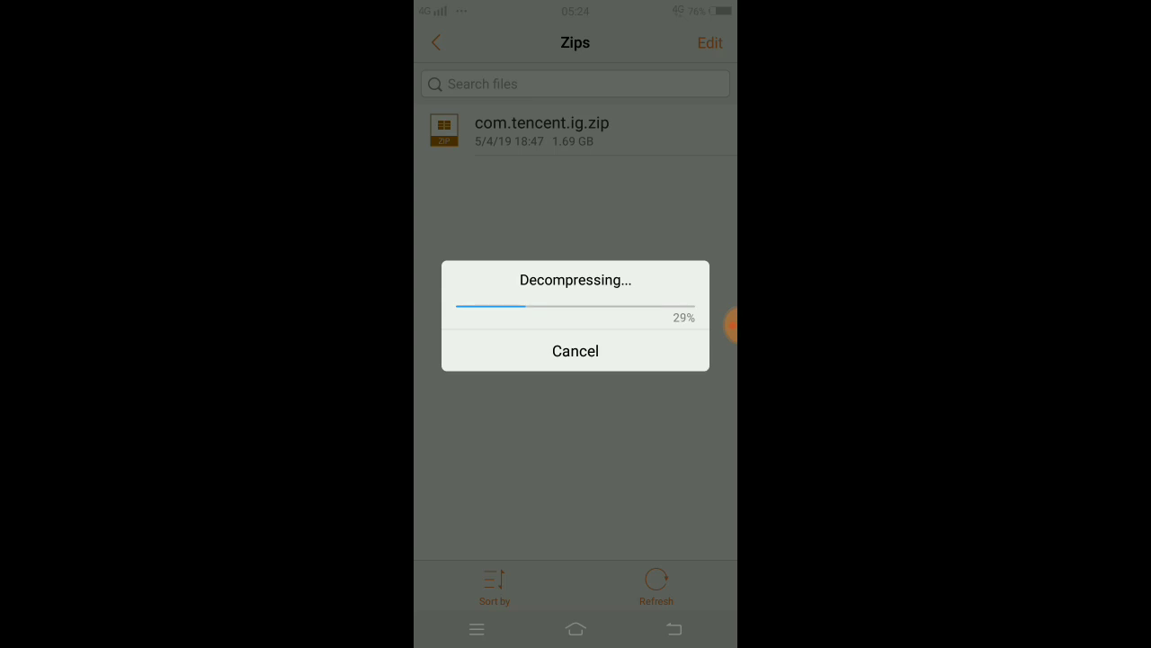
click(731, 324)
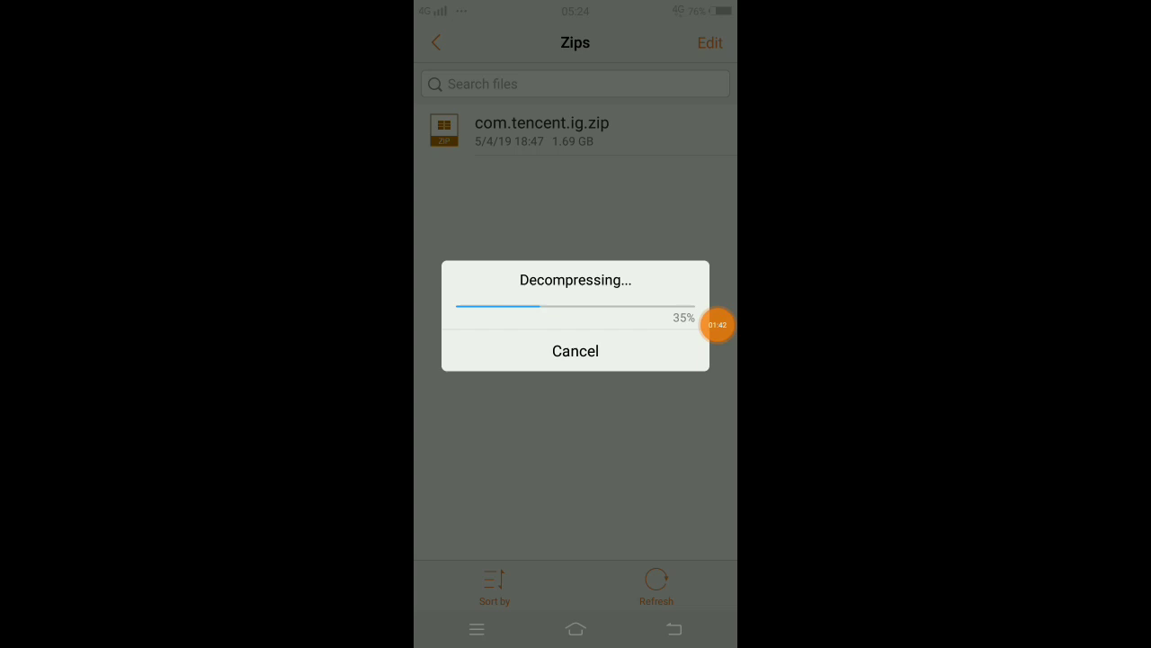
click(717, 325)
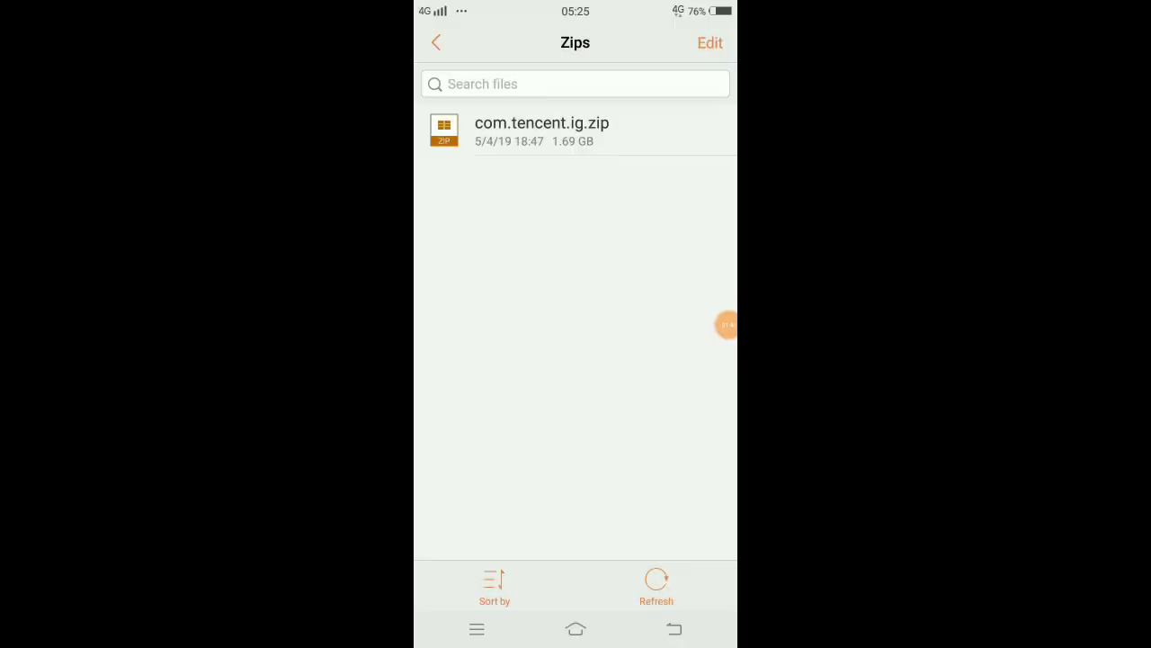
- Cut main.11021.com.tencent.ig.obb from the extracted com.tencent.ig folder
click(576, 130)
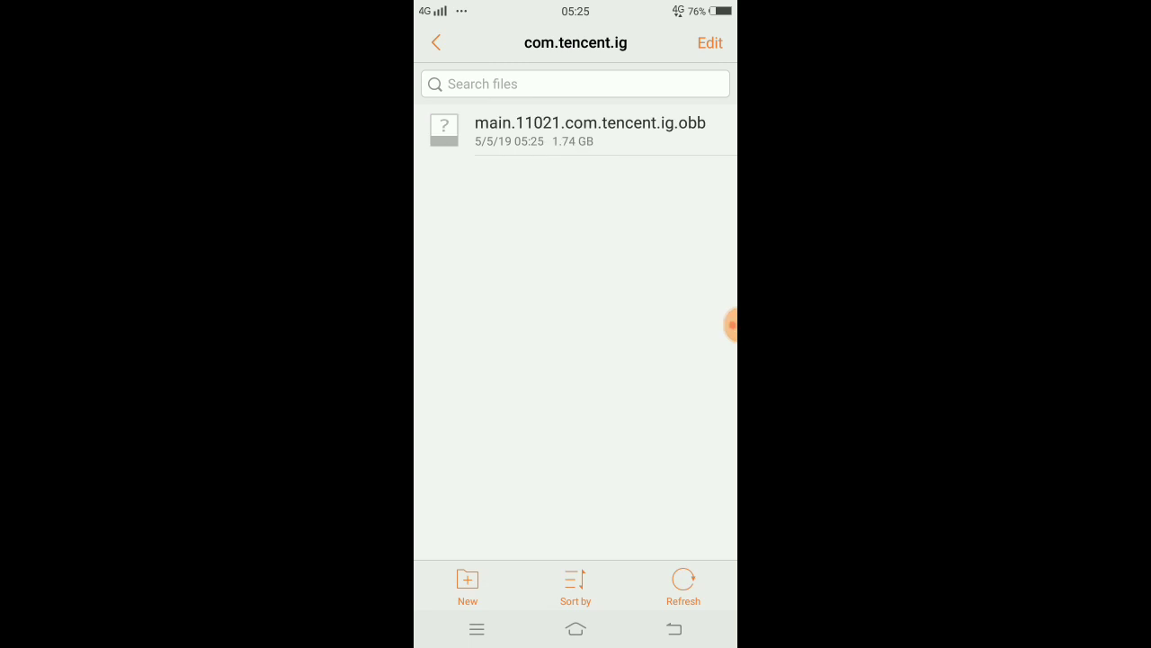
click(575, 131)
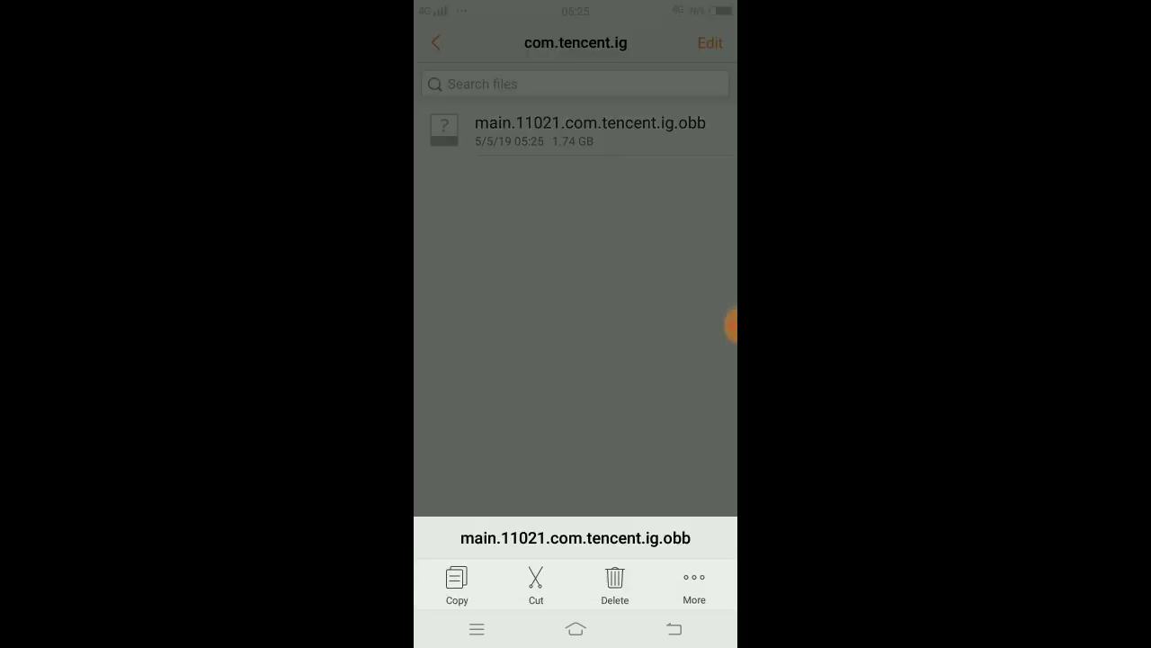
click(456, 585)
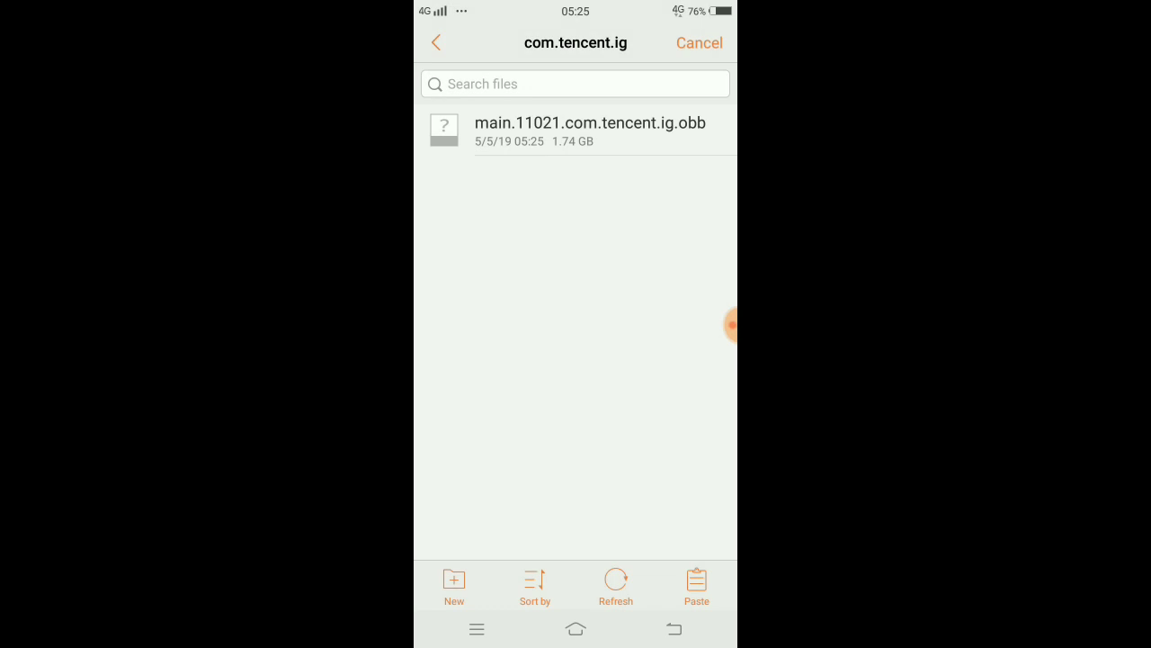
- Browse internal storage to the empty Android/obb/com.tencent.ig folder
click(675, 628)
click(674, 629)
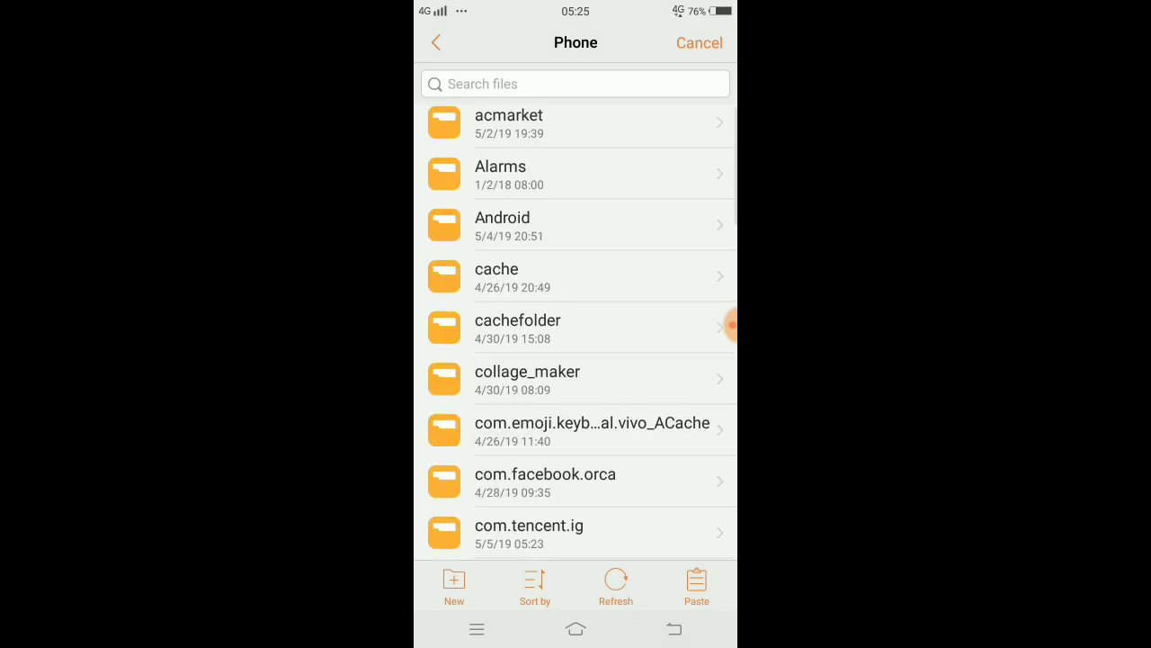
scroll(575, 333, down, 5)
scroll(575, 333, up, 5)
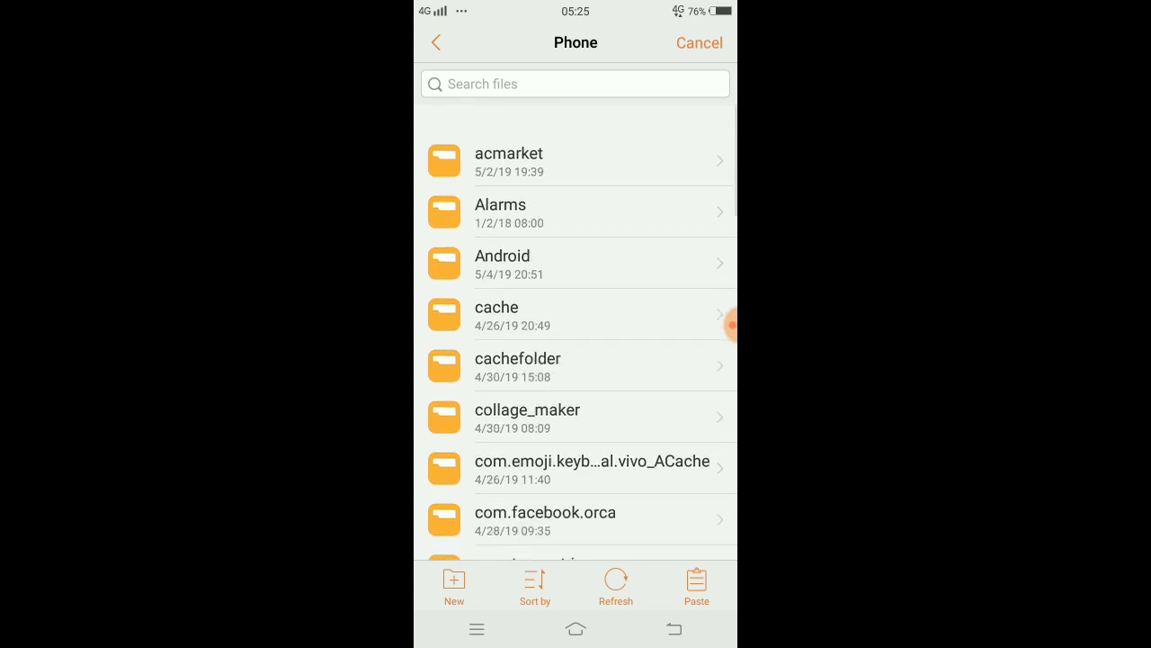
click(435, 42)
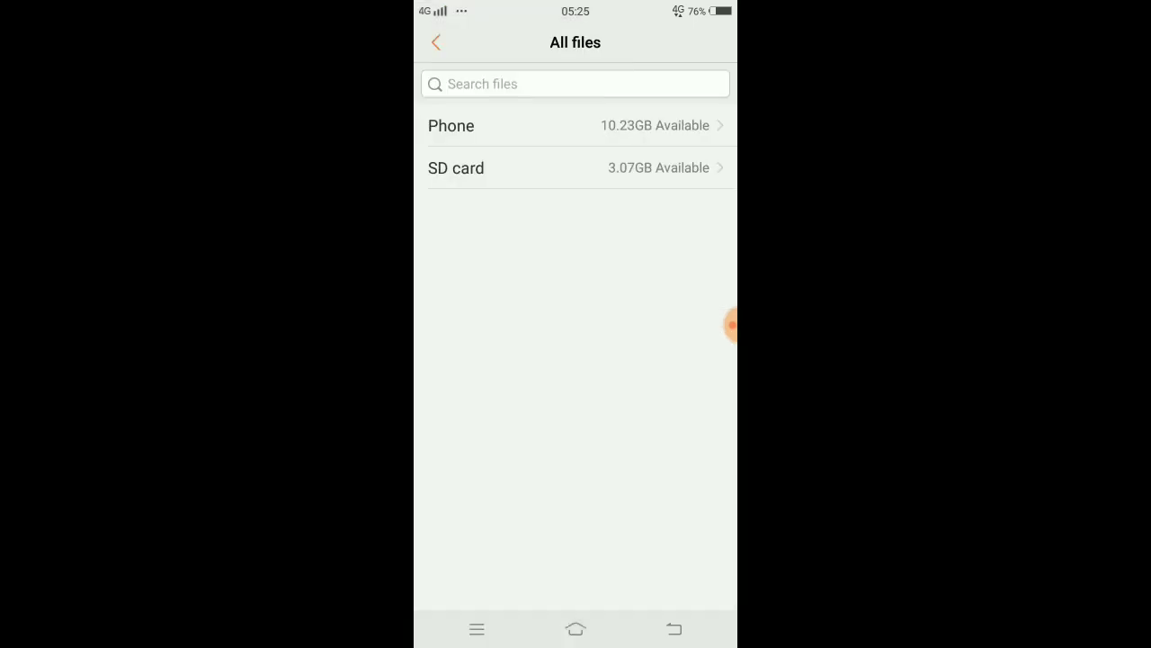
click(451, 126)
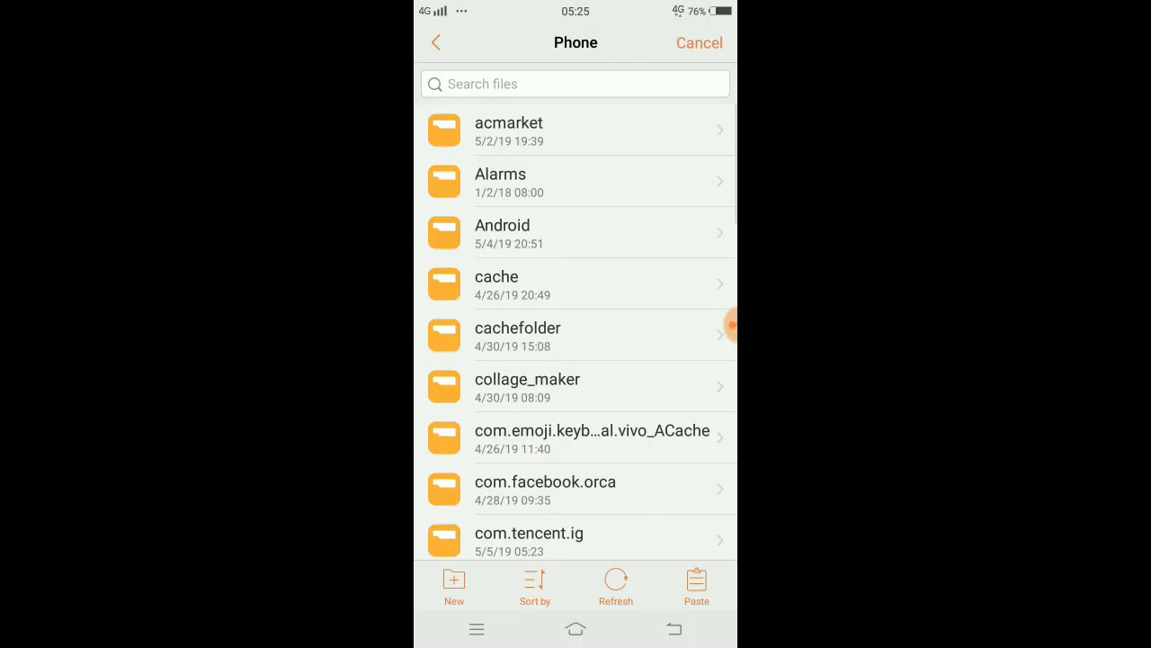
scroll(576, 332, down, 1)
click(540, 184)
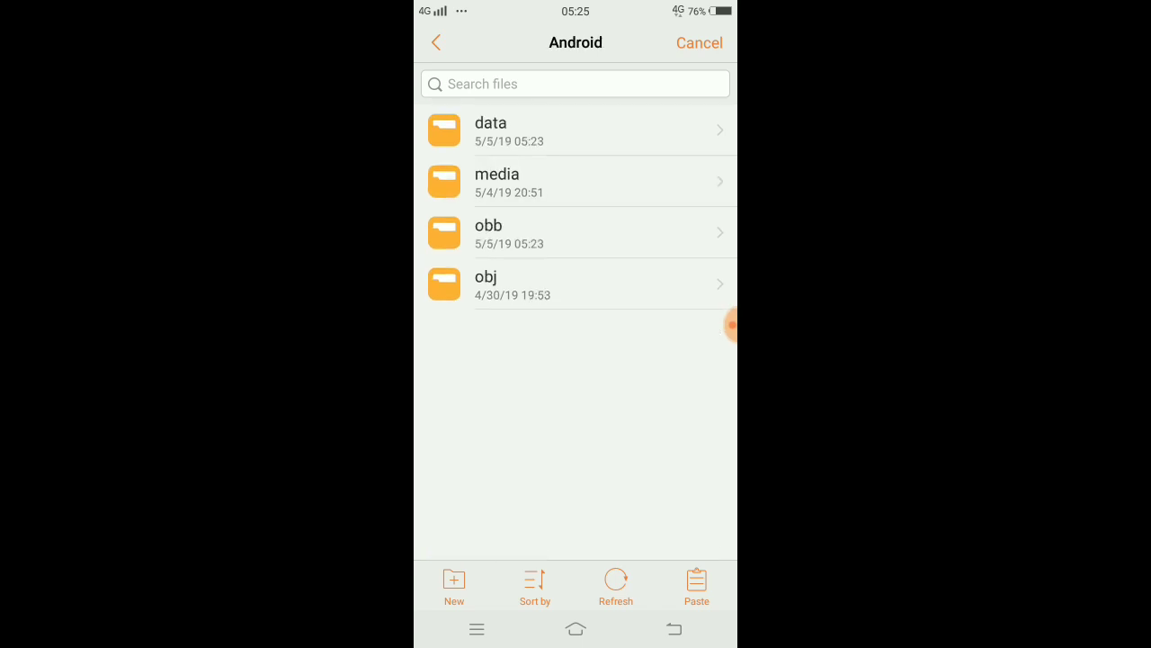
click(503, 232)
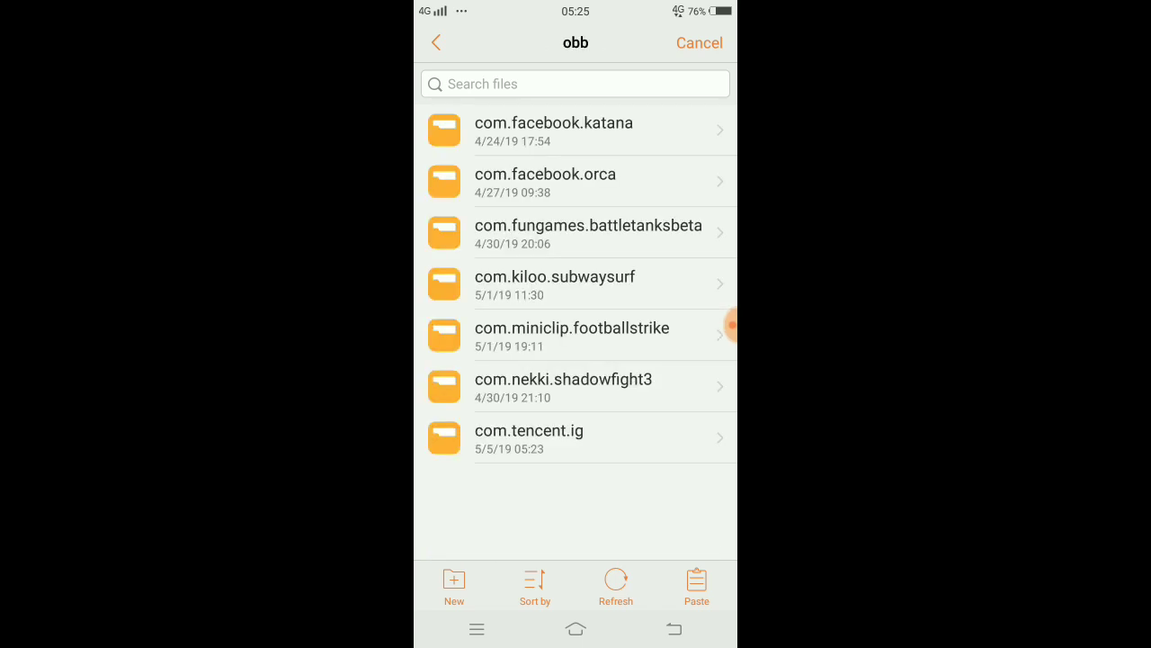
click(529, 438)
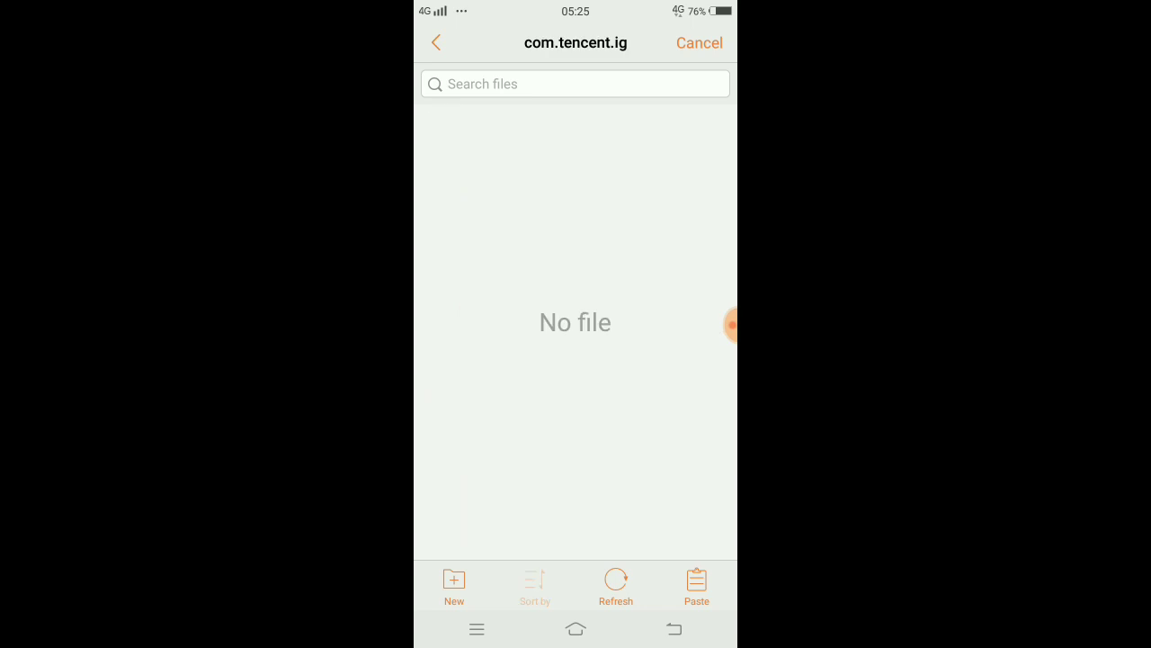
- Paste the 1.74 GB main.11021.com.tencent.ig.obb into Android/obb/com.tencent.ig
click(696, 585)
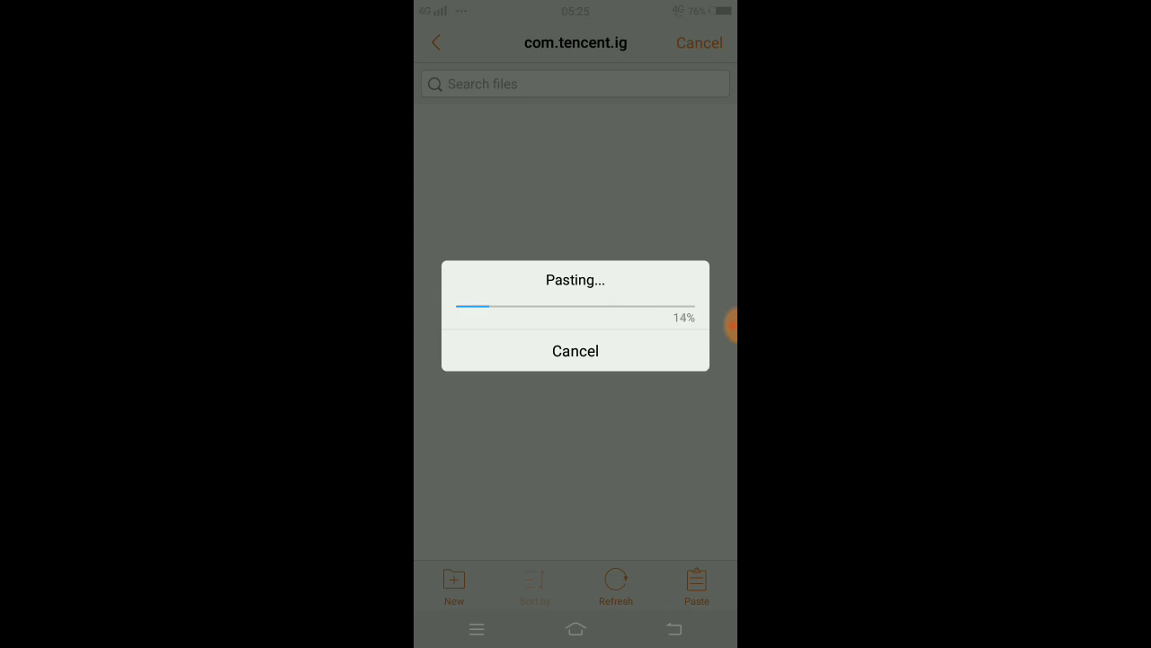
click(720, 323)
click(691, 278)
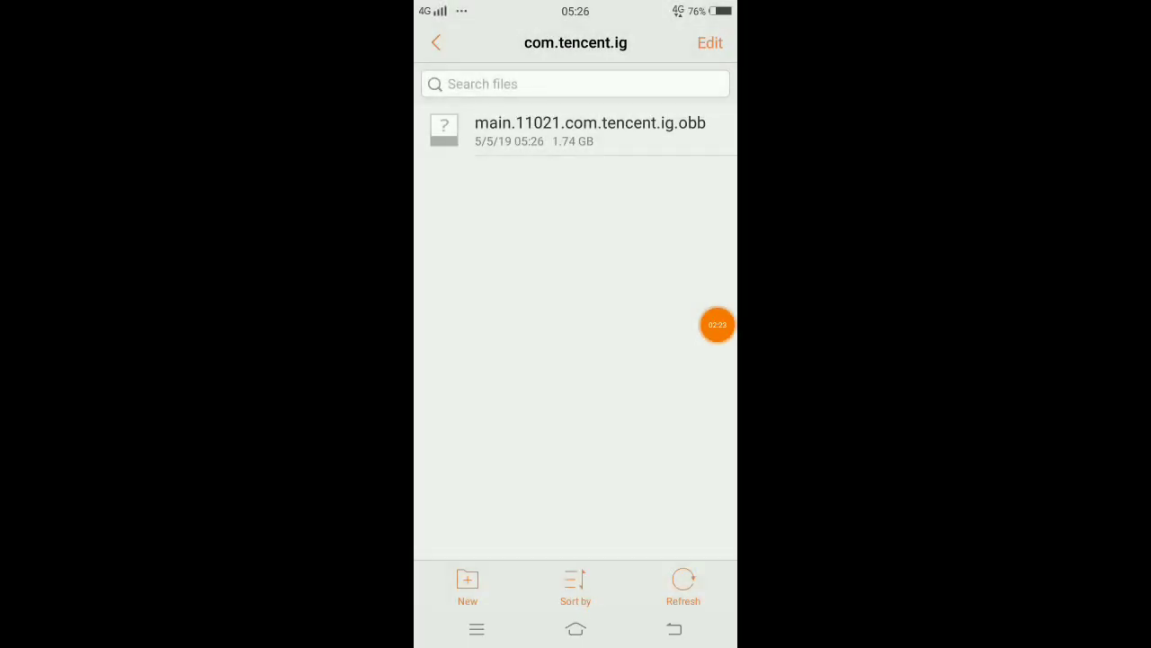
- Launch PUBG MOBILE from the home screen and allow access to photos, media and files
click(575, 629)
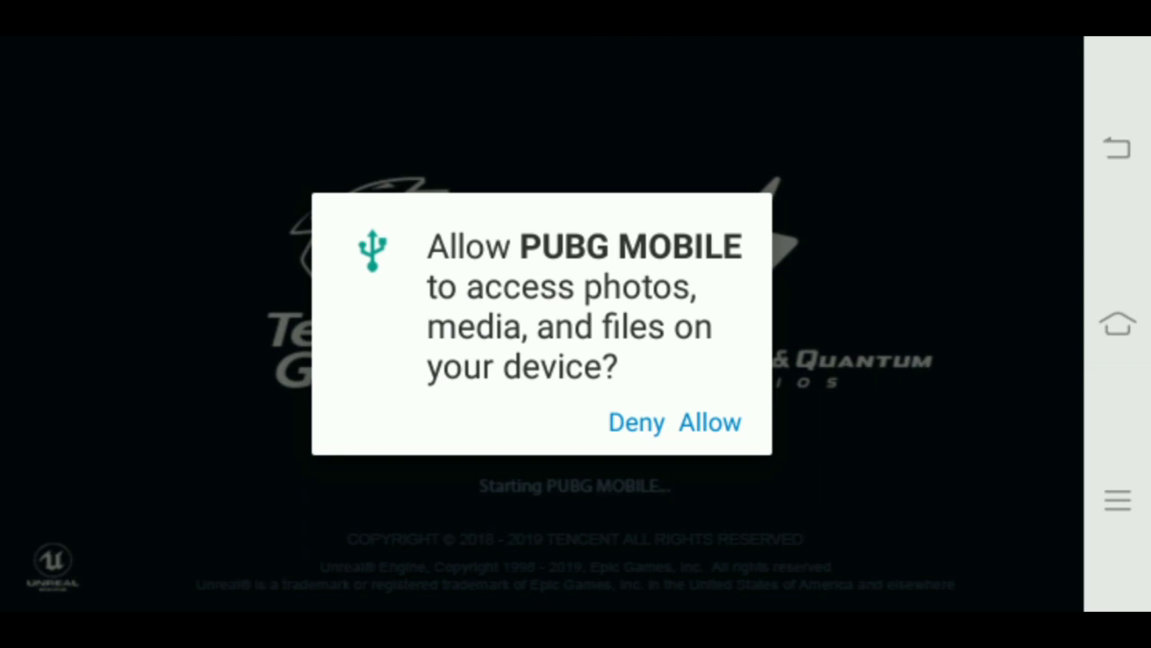
click(709, 422)
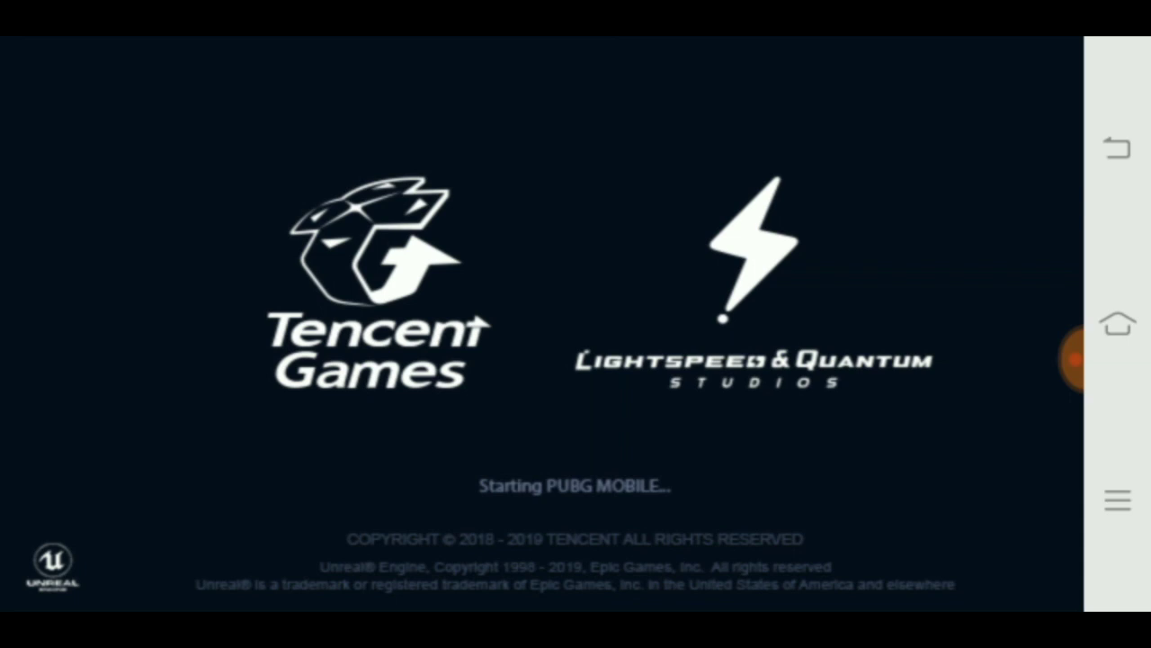
click(1070, 360)
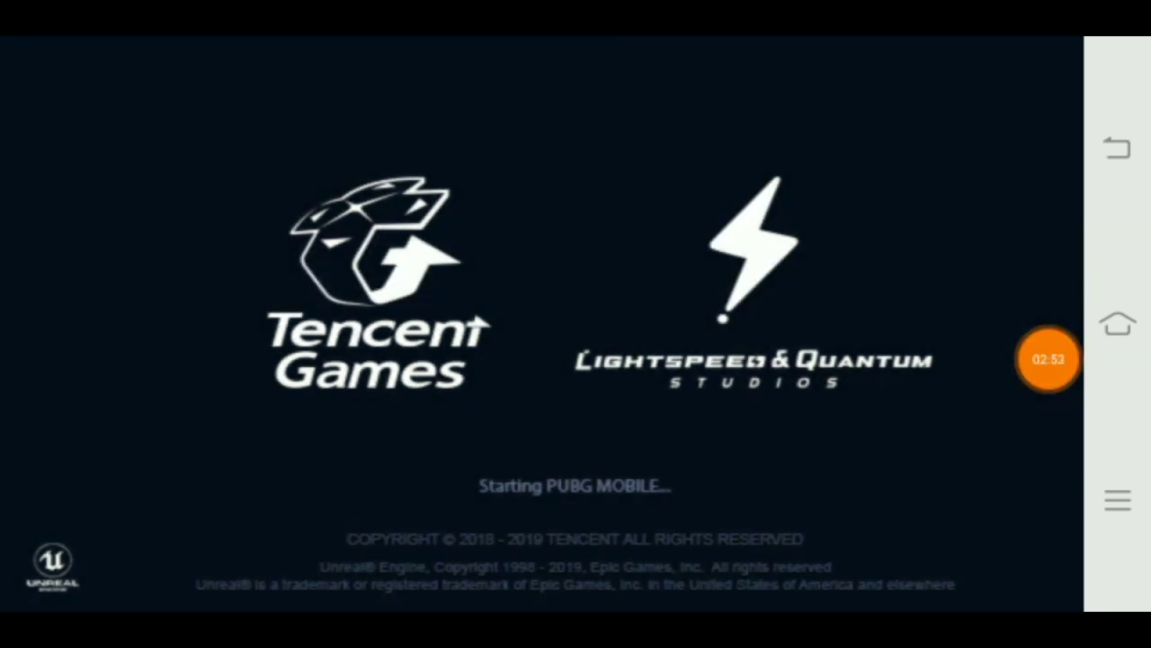
click(1067, 359)
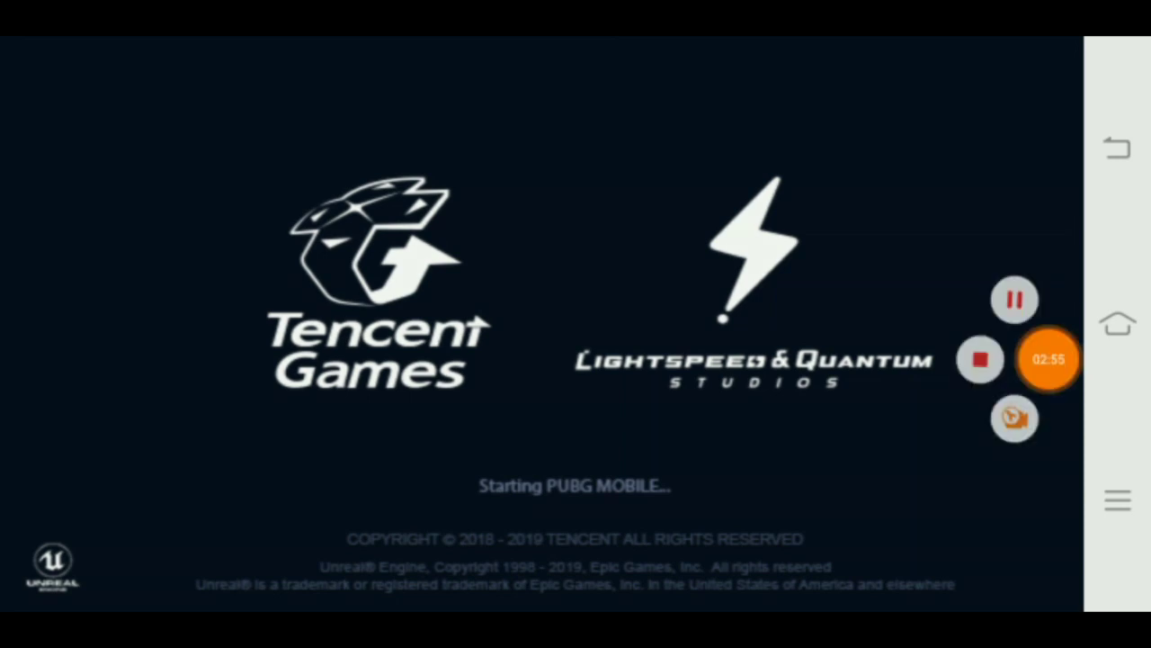